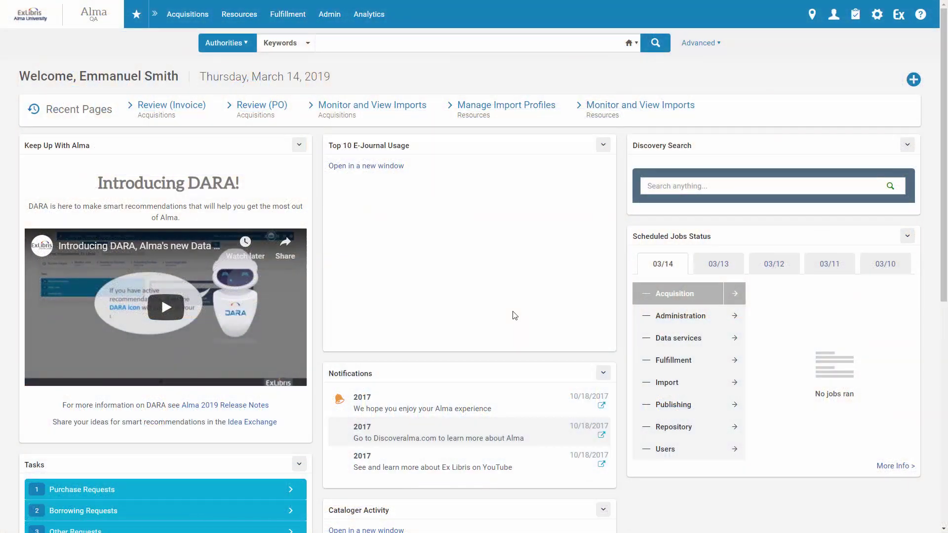
Go to Acquisitions > Review and show the row actions for invoice PO-7408
{"action": "left_click", "coordinate": [188, 14]}
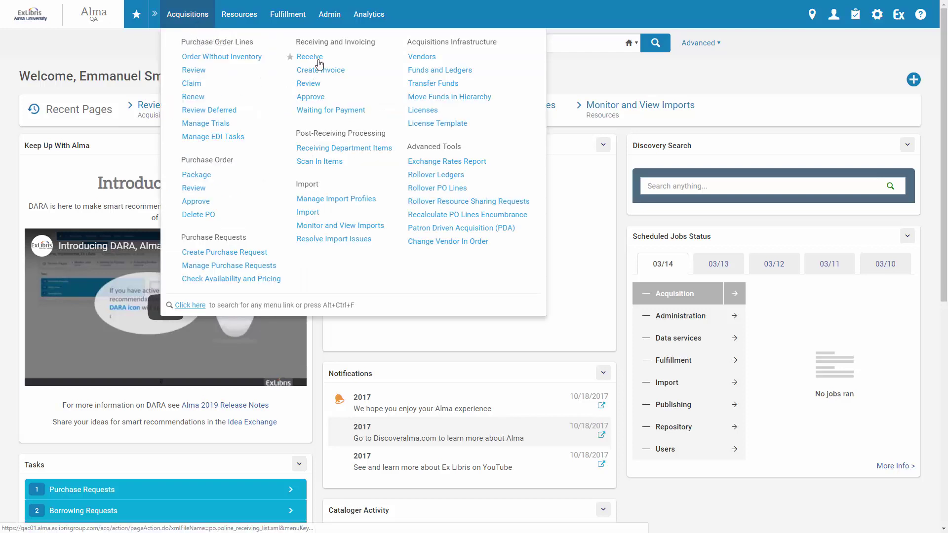
{"action": "left_click", "coordinate": [308, 83]}
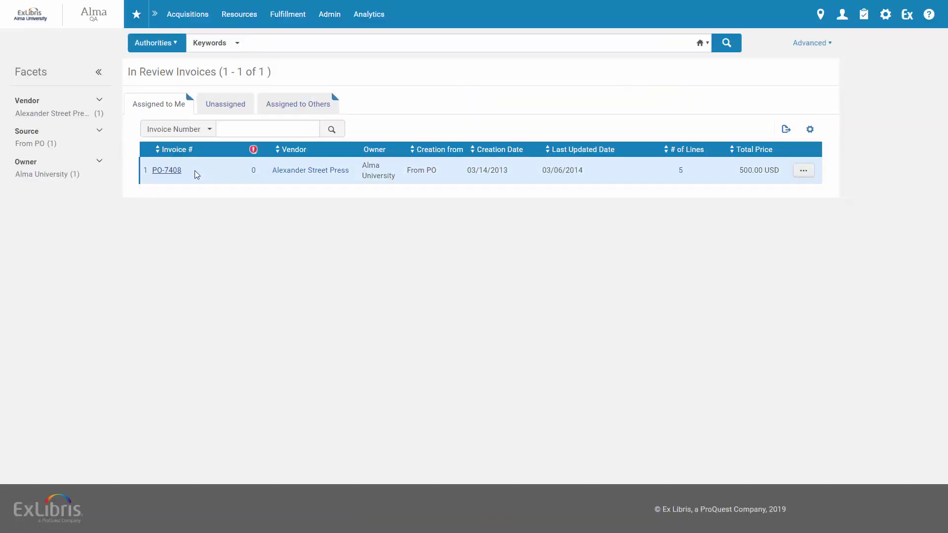
{"action": "left_click", "coordinate": [803, 171]}
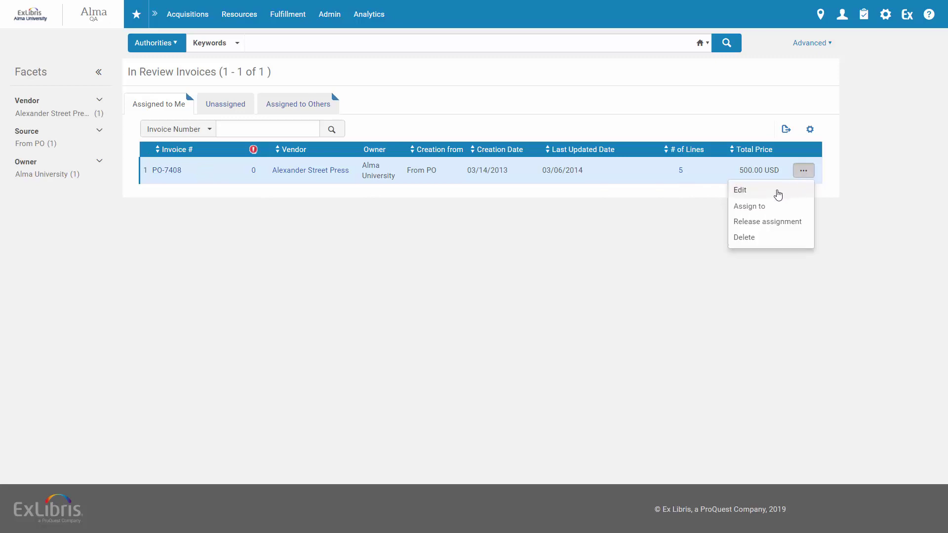
Edit invoice PO-7408 and show its five invoice lines with their funds
{"action": "left_click", "coordinate": [740, 190]}
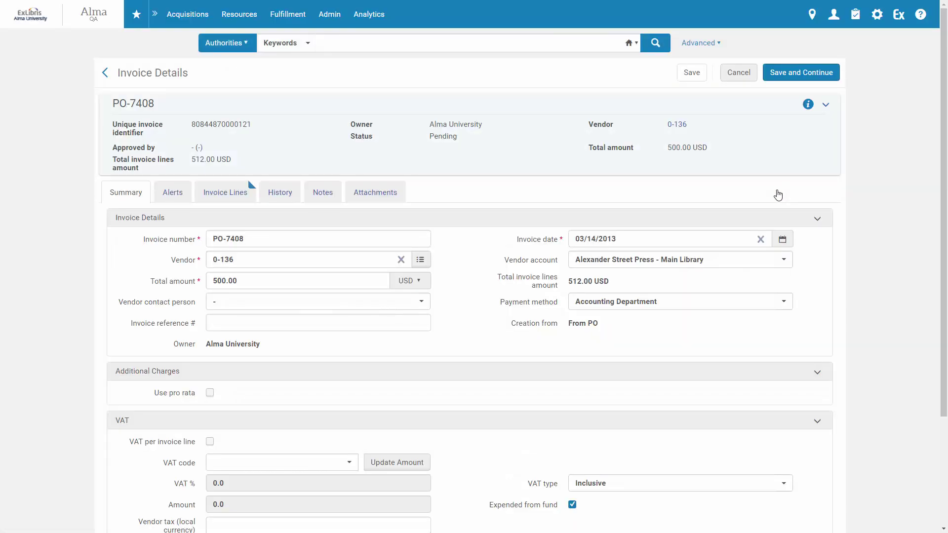
{"action": "left_click", "coordinate": [225, 192]}
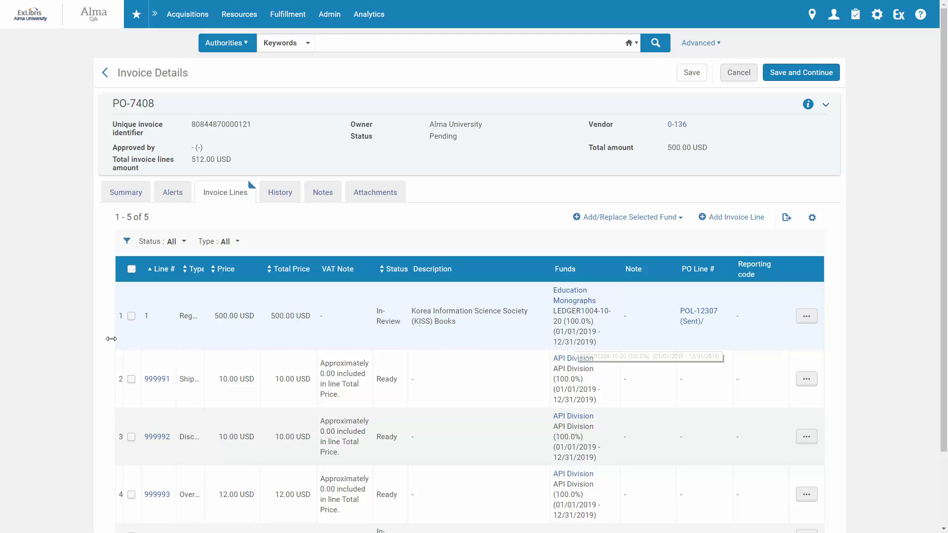
Select invoice lines 1 and 2 and add the Accounting and Finance E-resources fund
{"action": "left_click", "coordinate": [132, 316]}
{"action": "left_click", "coordinate": [131, 379]}
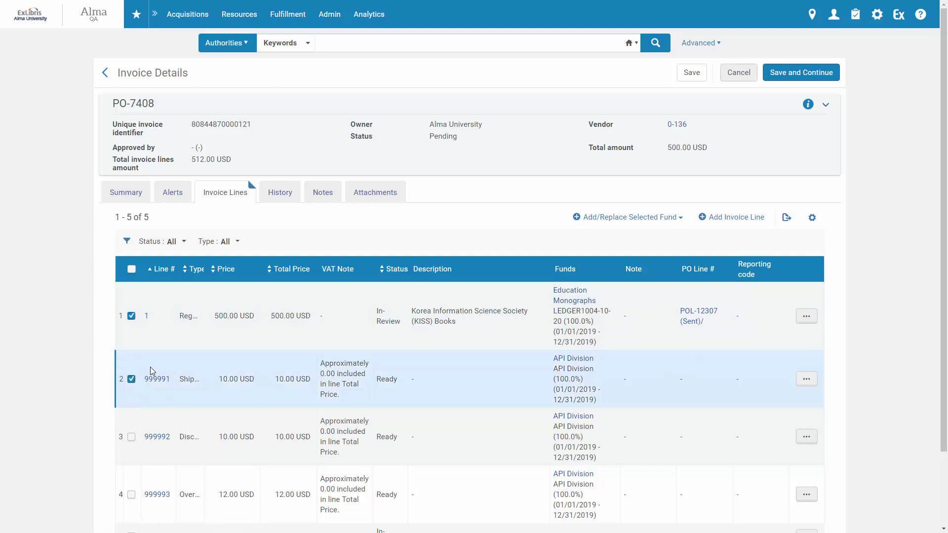
{"action": "left_click", "coordinate": [633, 220]}
{"action": "type", "text": "Accounting and Finance E"}
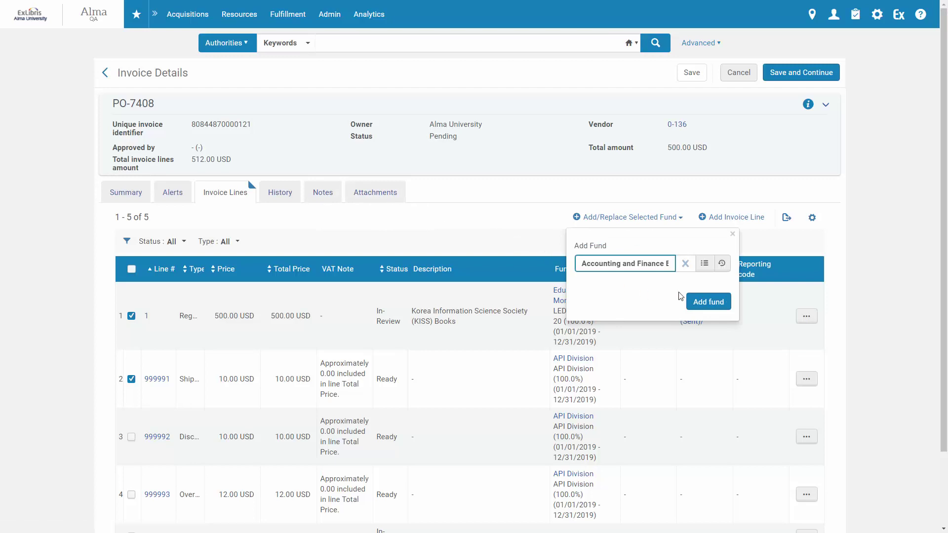
{"action": "left_click", "coordinate": [708, 302]}
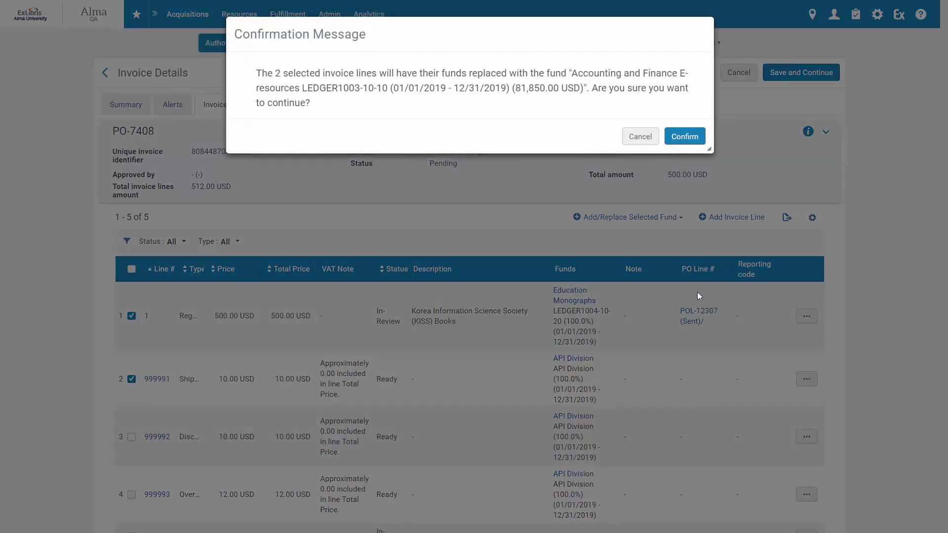
Confirm replacing both lines' funds with Accounting and Finance E-resources
{"action": "left_click", "coordinate": [684, 136]}
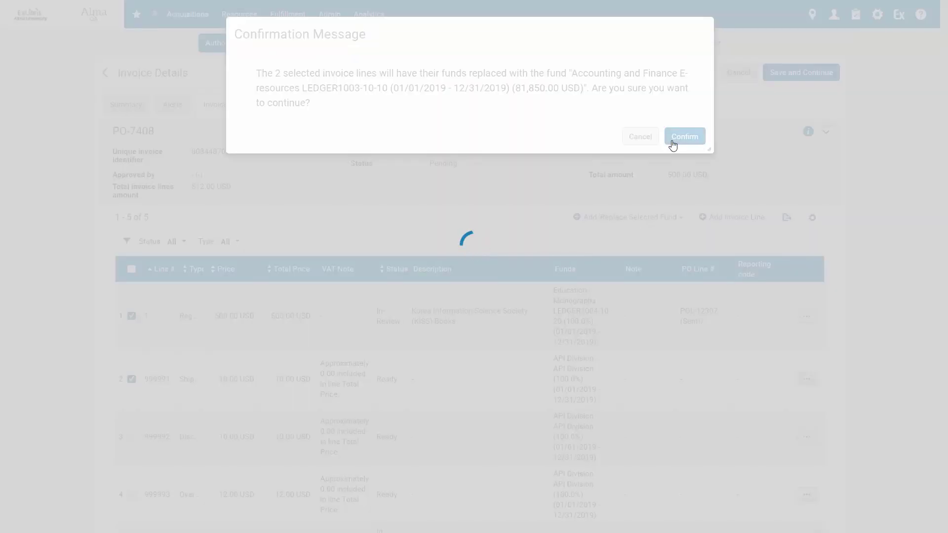